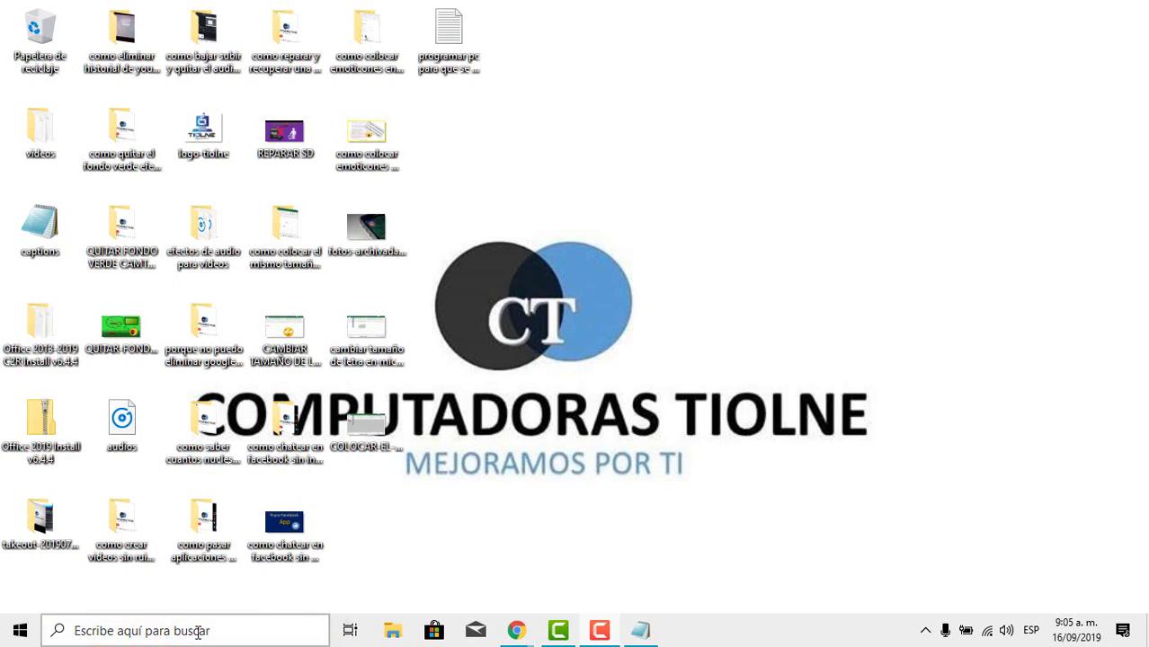
pyautogui.click(198, 632)
pyautogui.write('eje')
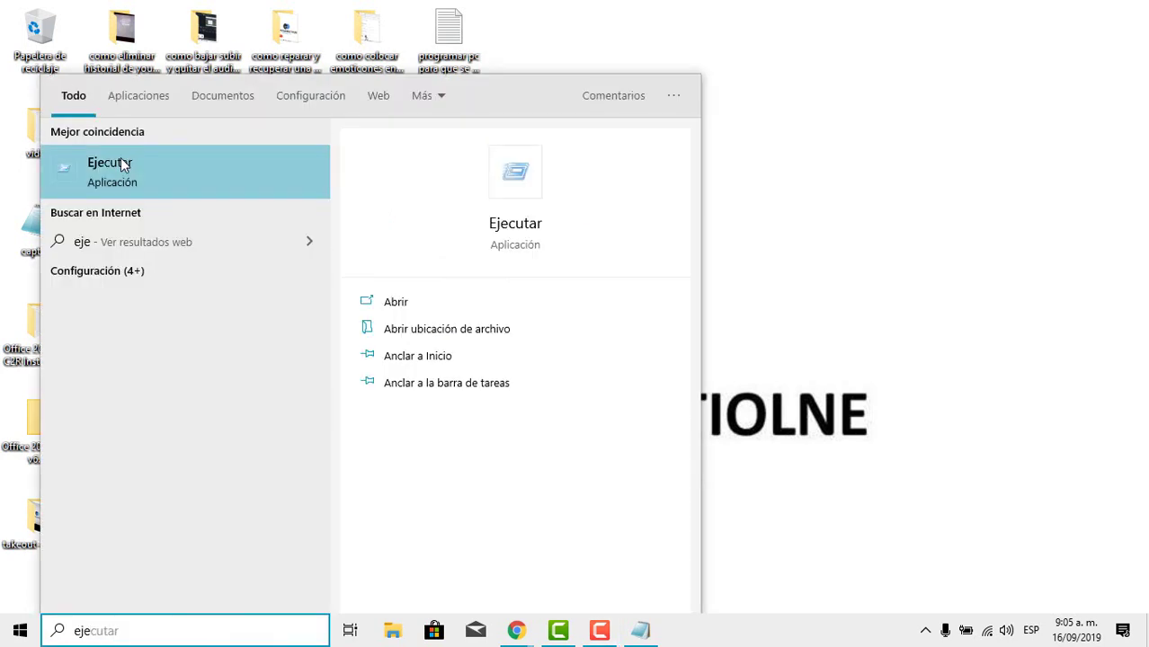
pyautogui.click(110, 171)
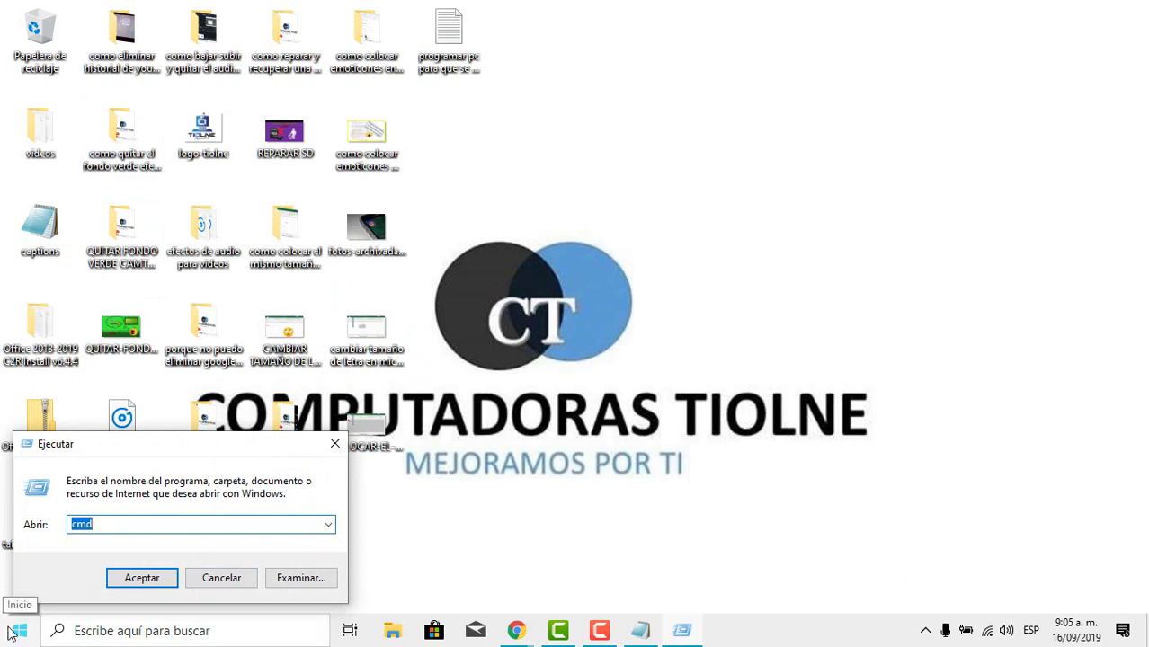
pyautogui.click(334, 443)
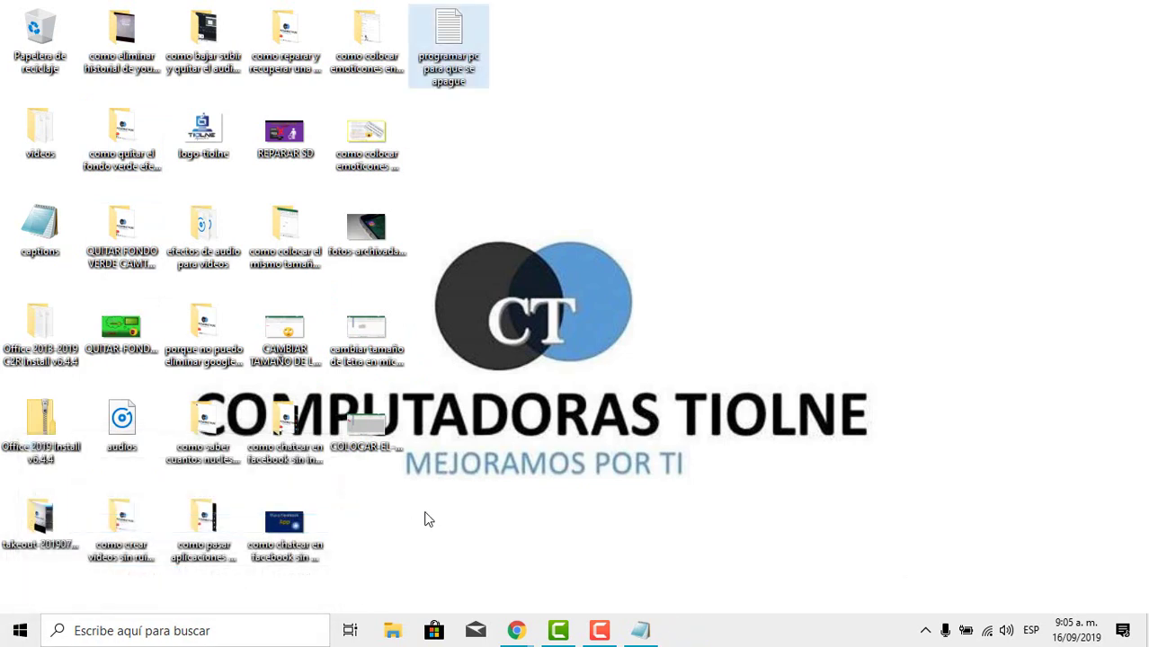
# Step: Open the Run dialog and enter the command shutdown -s -t 3600 without executing it
pyautogui.press('super+r')
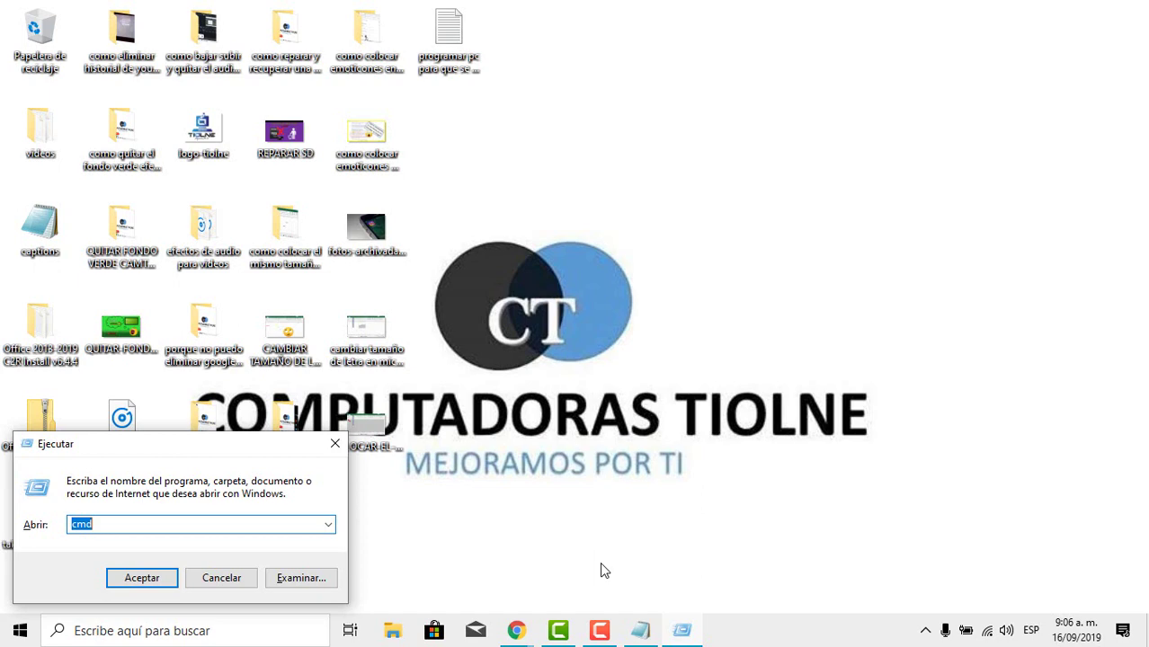
pyautogui.write('shutdown -s -t 3600')
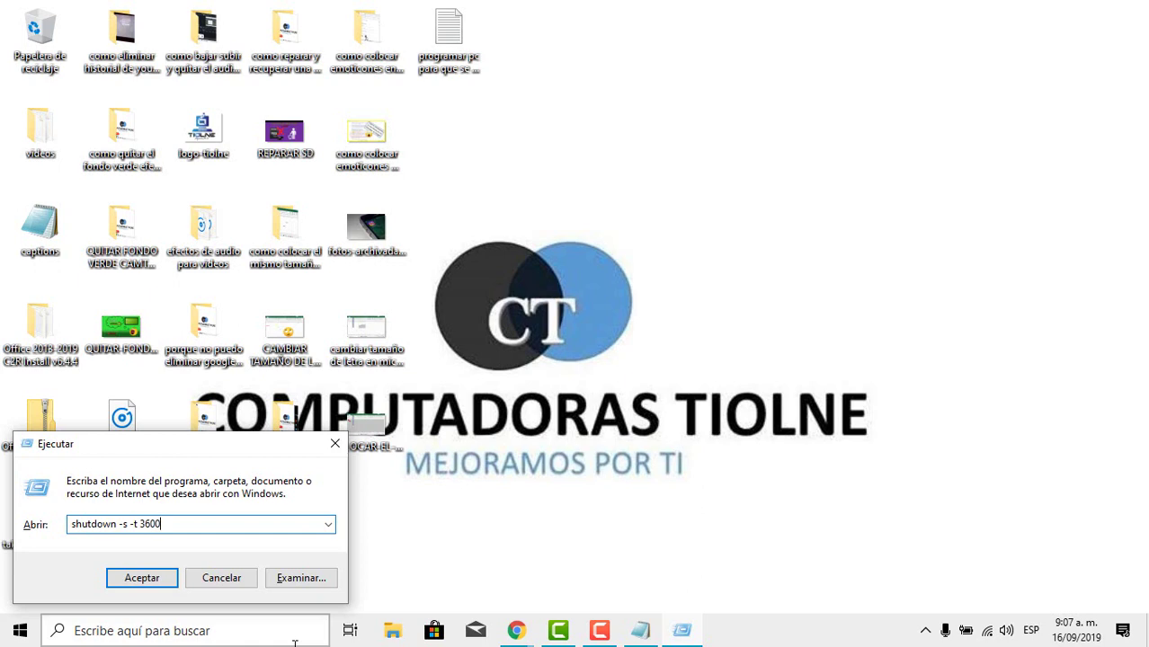
# Step: Change the delay in the shutdown command to 1800 seconds
pyautogui.press('BackSpace')
pyautogui.press('BackSpace')
pyautogui.press('BackSpace')
pyautogui.press('BackSpace')
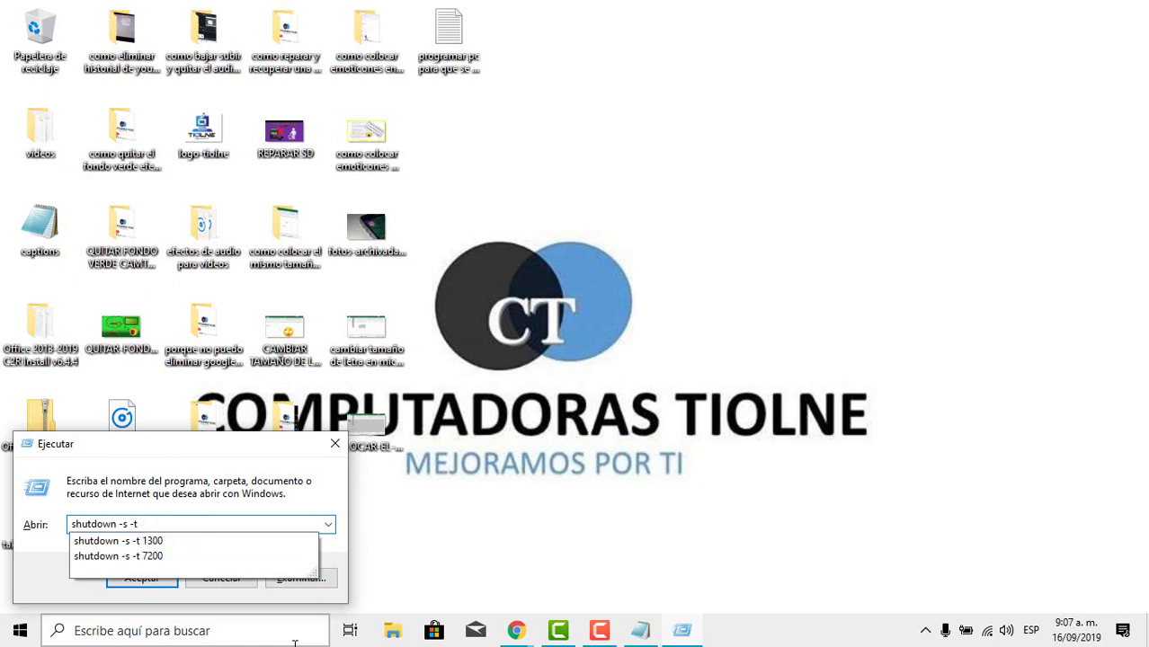
pyautogui.write('18')
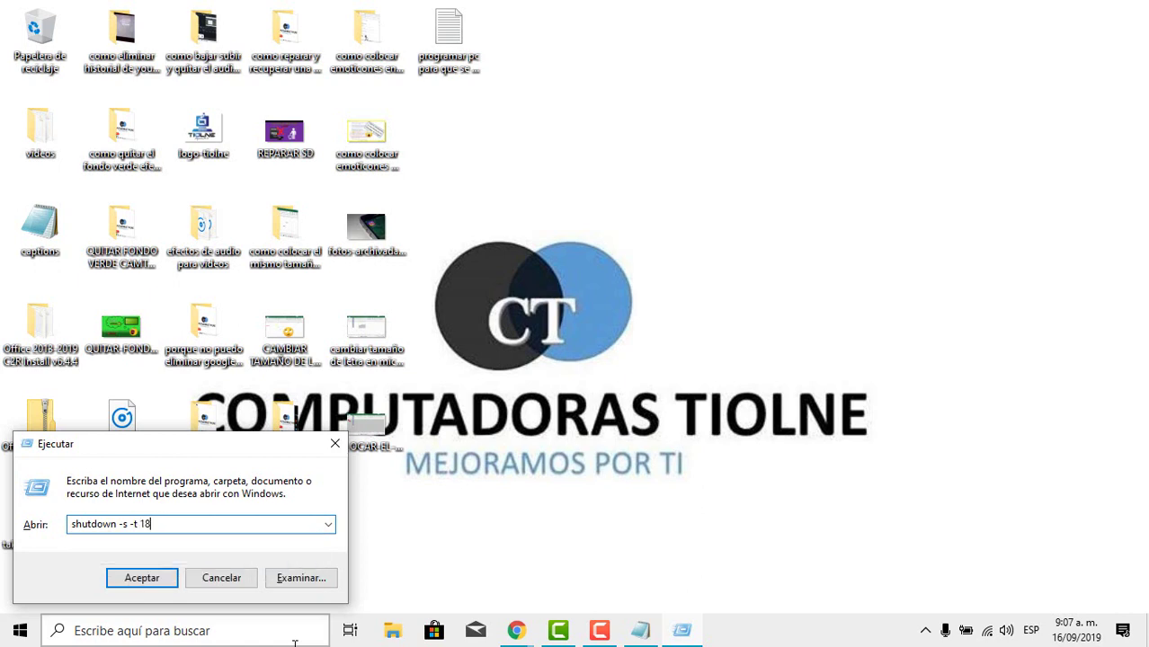
pyautogui.write('00')
pyautogui.click(1025, 100)
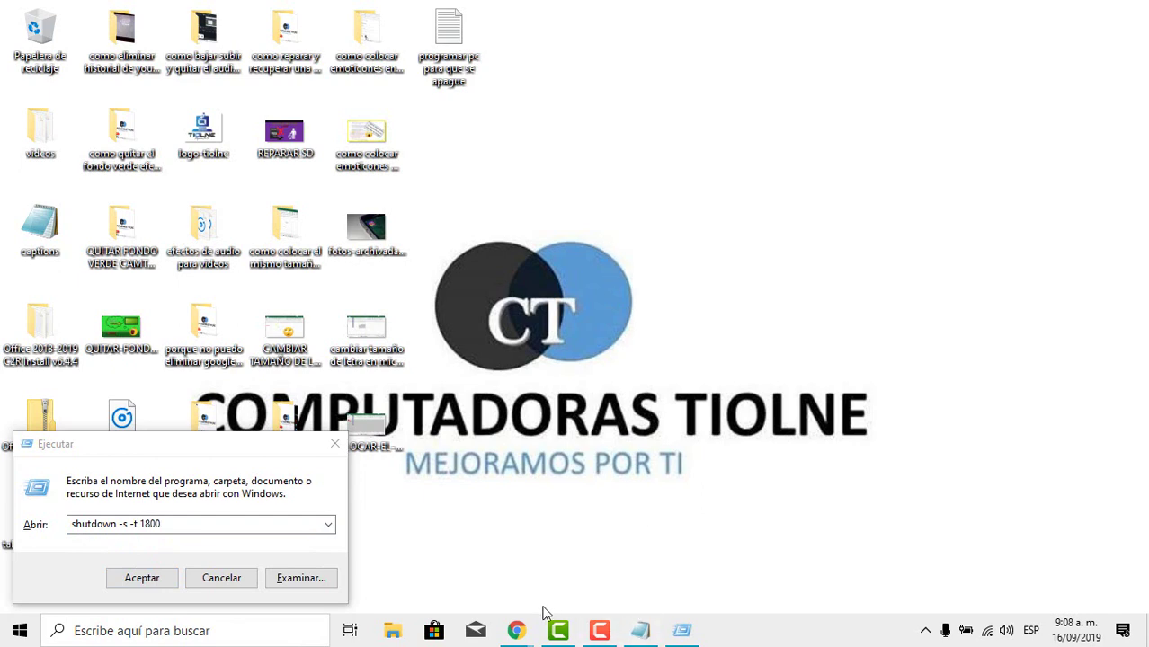
# Step: Switch to Chrome and search Google for "convertir segundos a horas" in a new tab
pyautogui.click(516, 631)
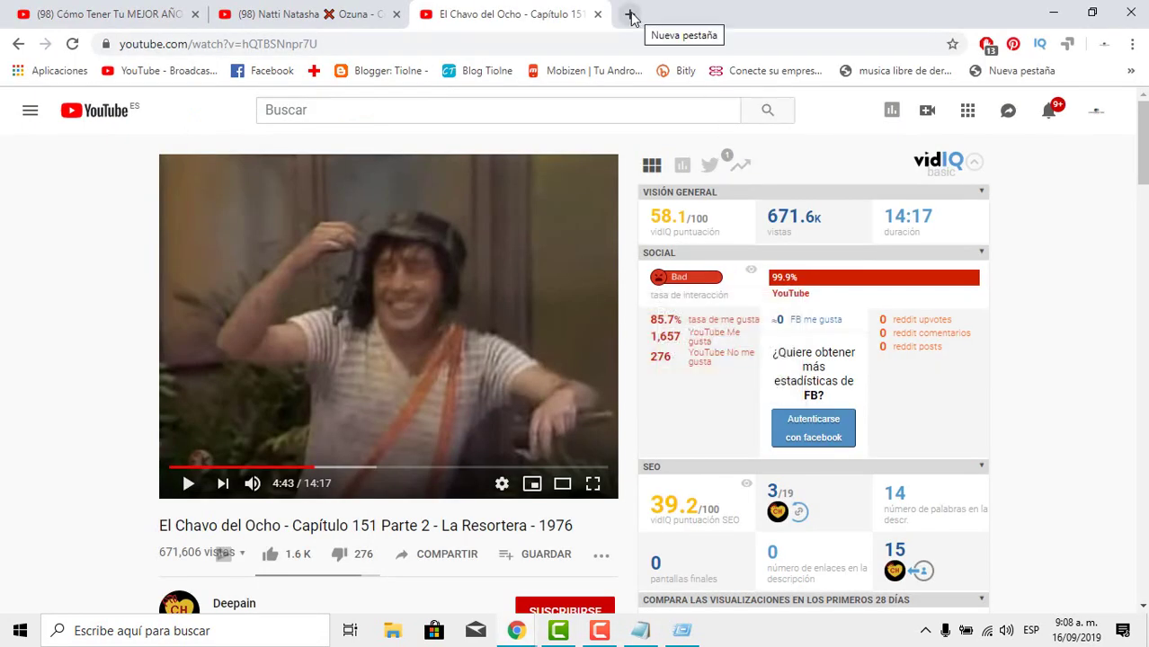
pyautogui.click(632, 16)
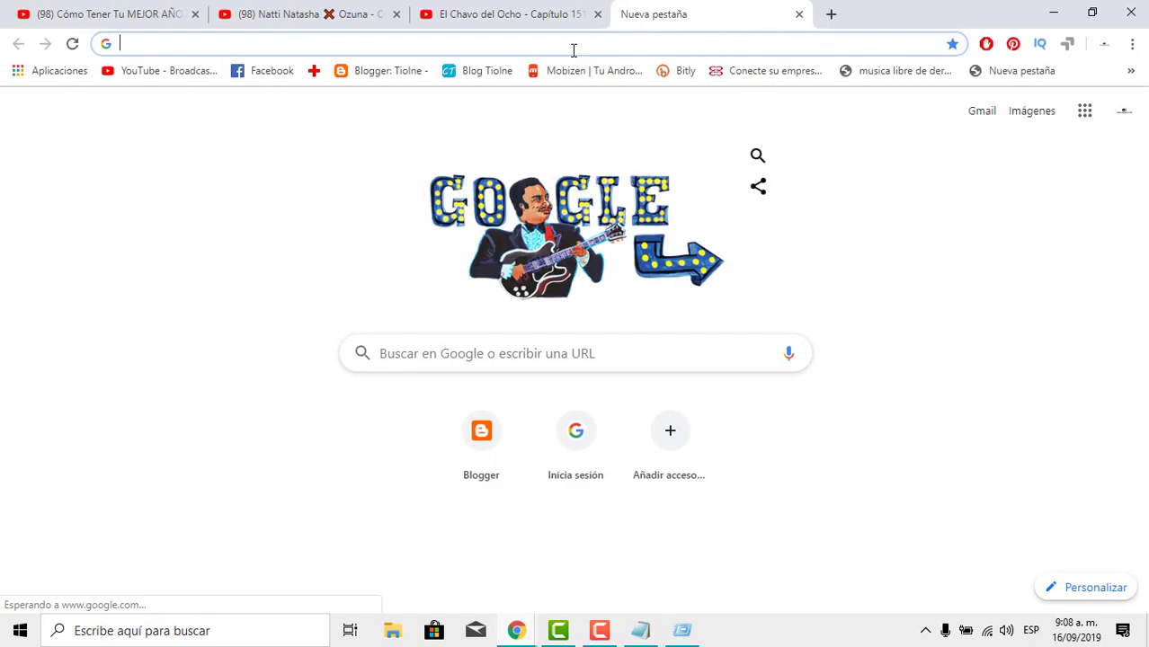
pyautogui.write('convertir')
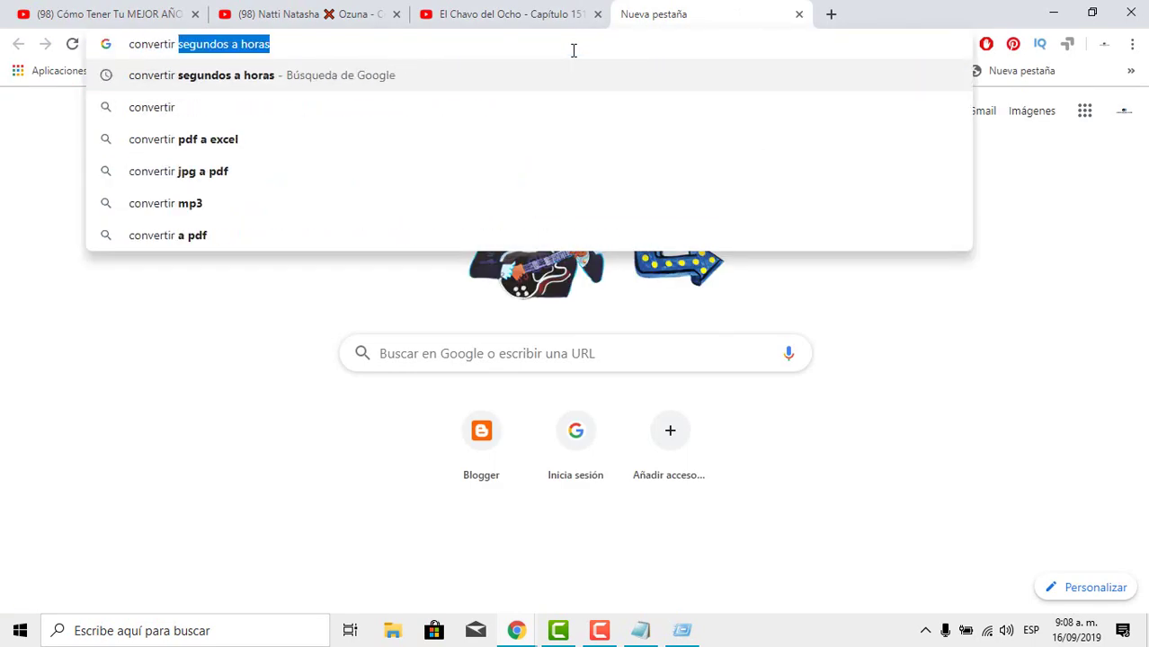
pyautogui.press('Return')
# Step: Convert 1 hour and 0.5 hours to seconds with the time converter in the search results
pyautogui.click(229, 317)
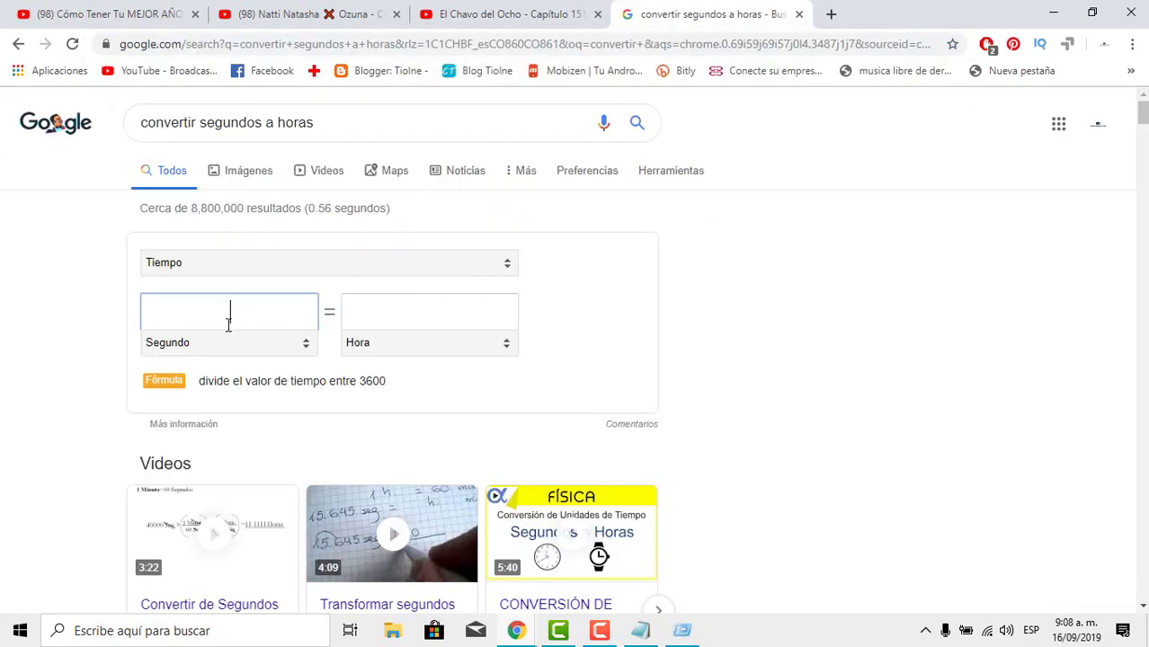
pyautogui.click(396, 321)
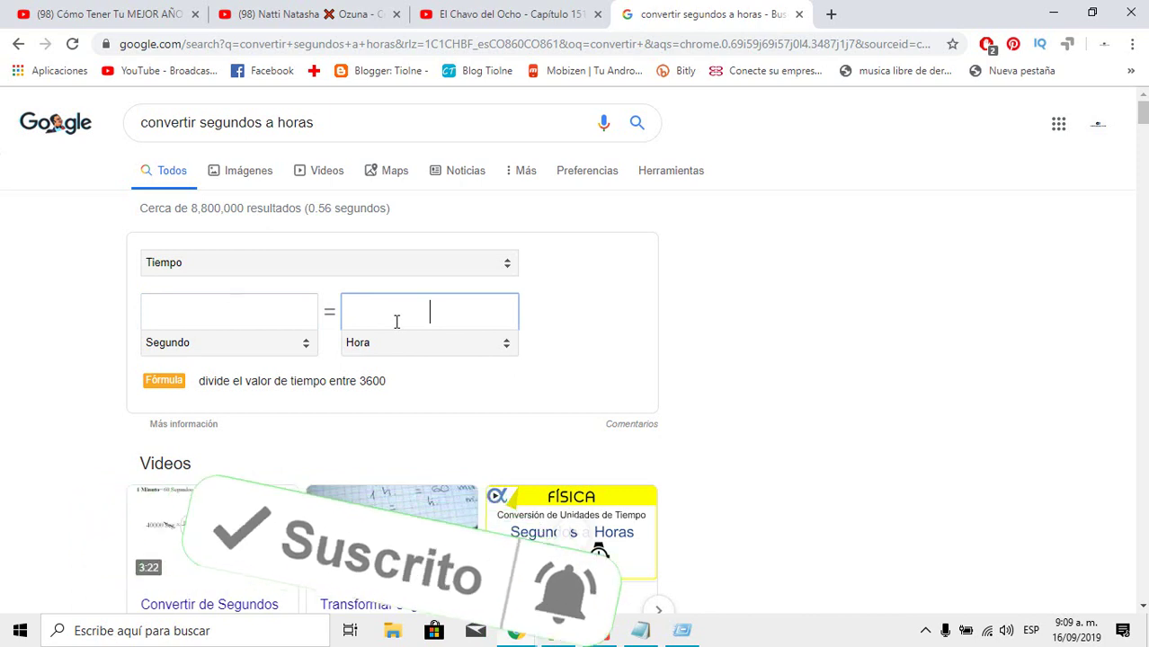
pyautogui.write('1')
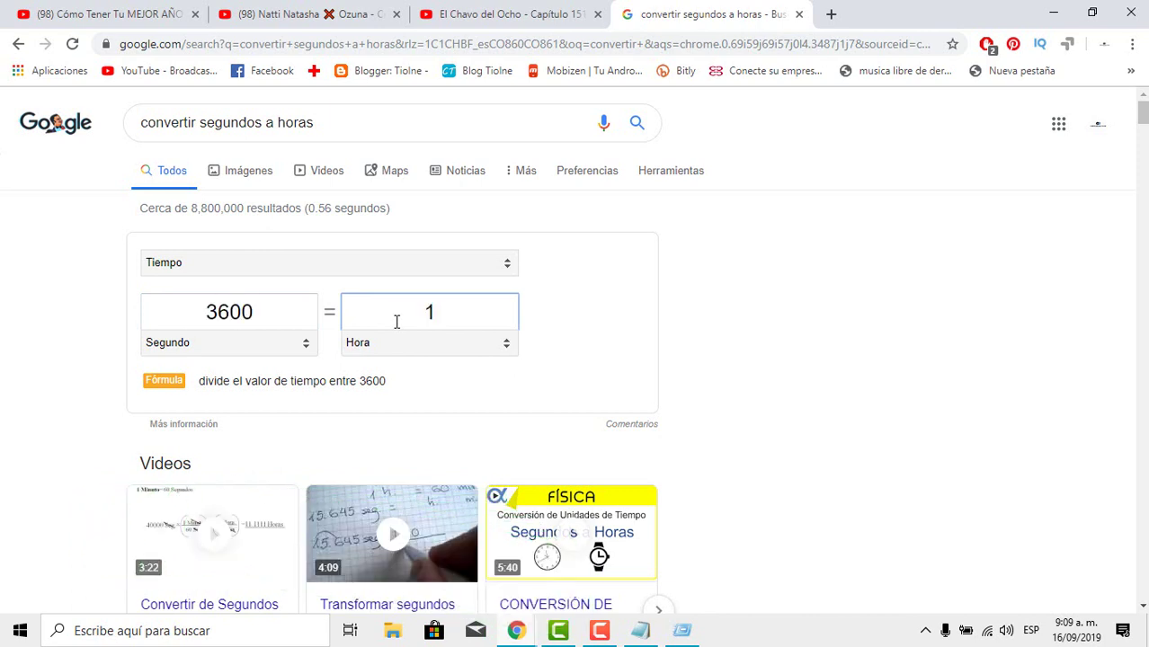
pyautogui.press('BackSpace')
pyautogui.write('0.5')
# Step: Convert 2 hours to seconds in the time converter and copy the resulting seconds value
pyautogui.moveTo(454, 316); pyautogui.dragTo(315, 335)
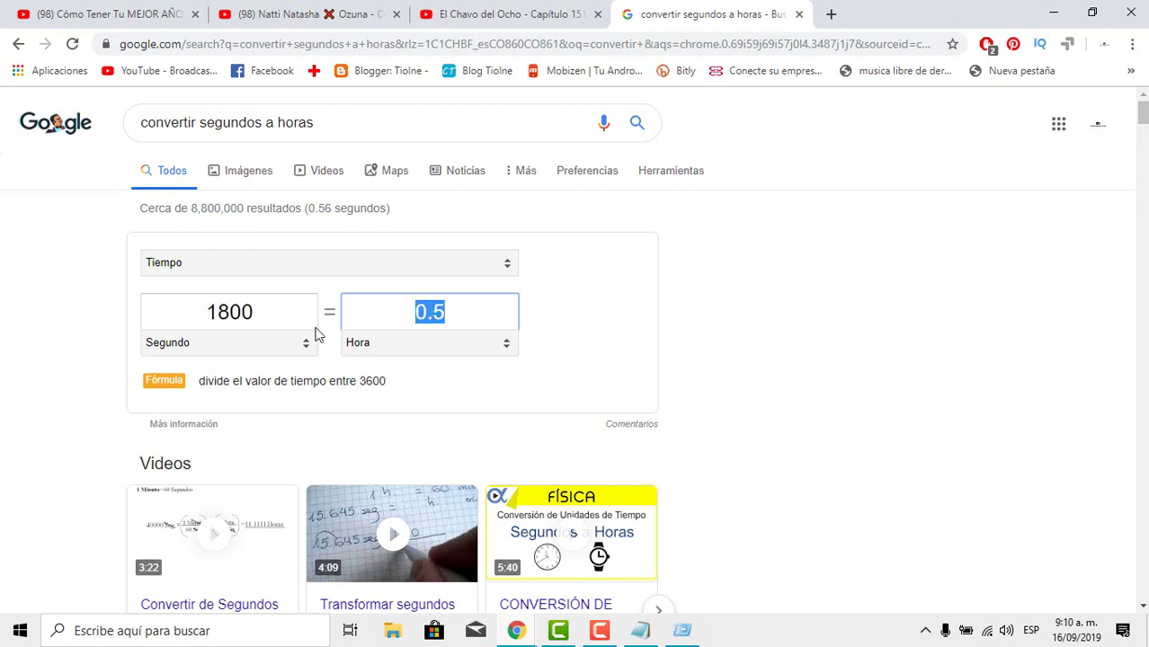
pyautogui.write('2')
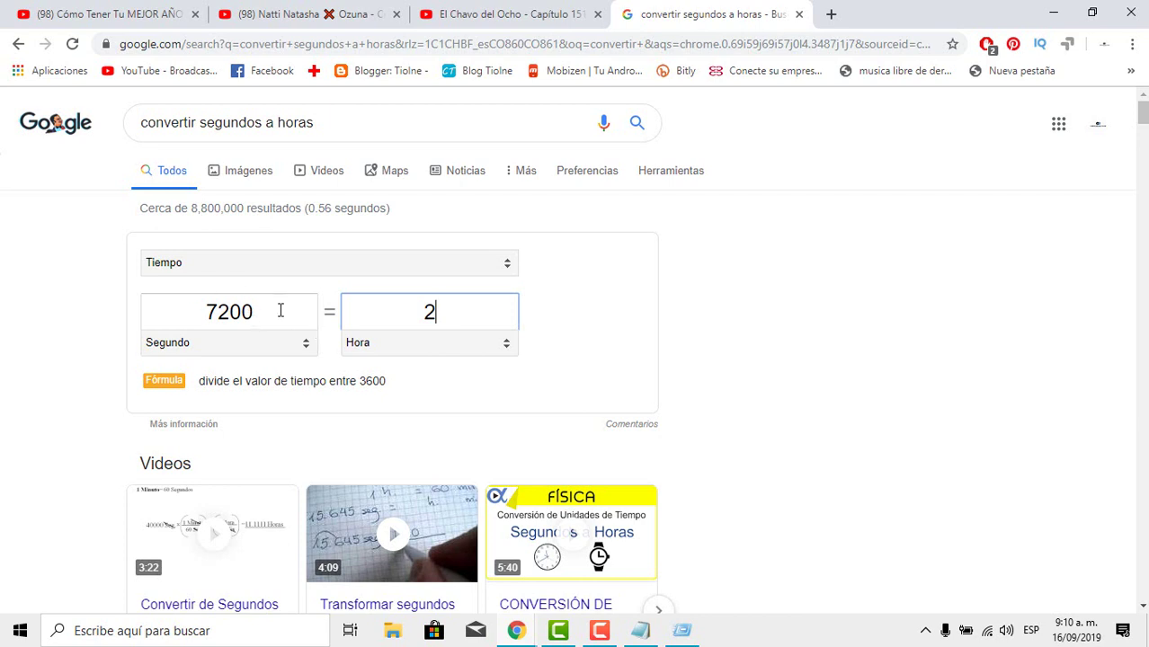
pyautogui.moveTo(280, 310); pyautogui.dragTo(191, 311)
pyautogui.rightClick(219, 311)
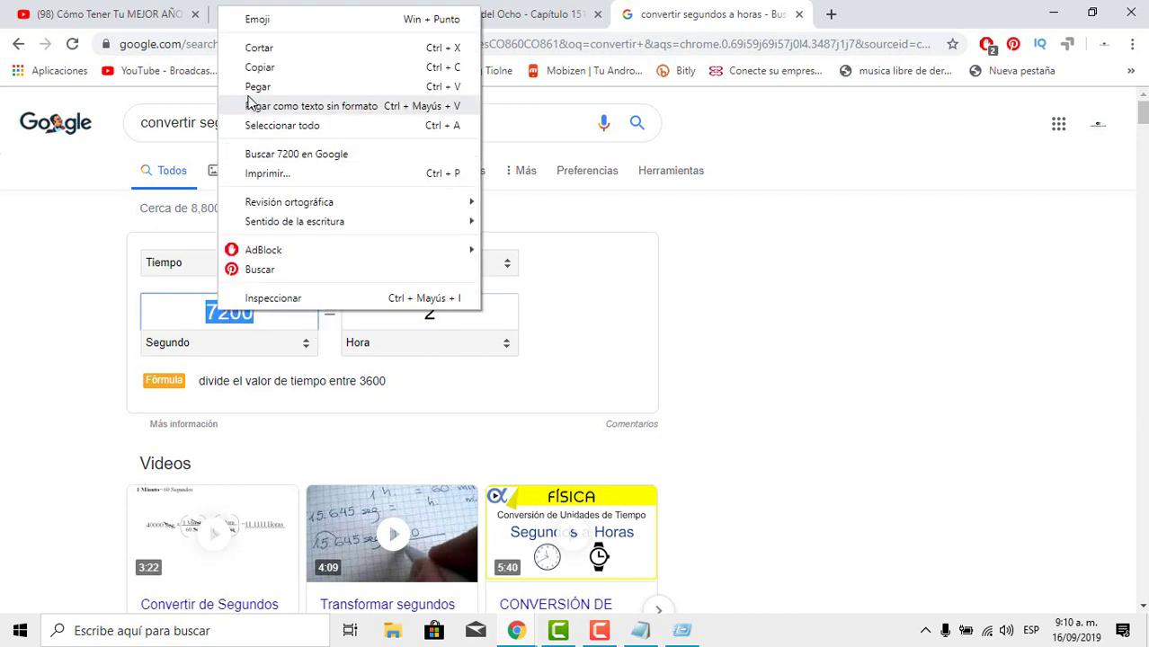
pyautogui.click(261, 67)
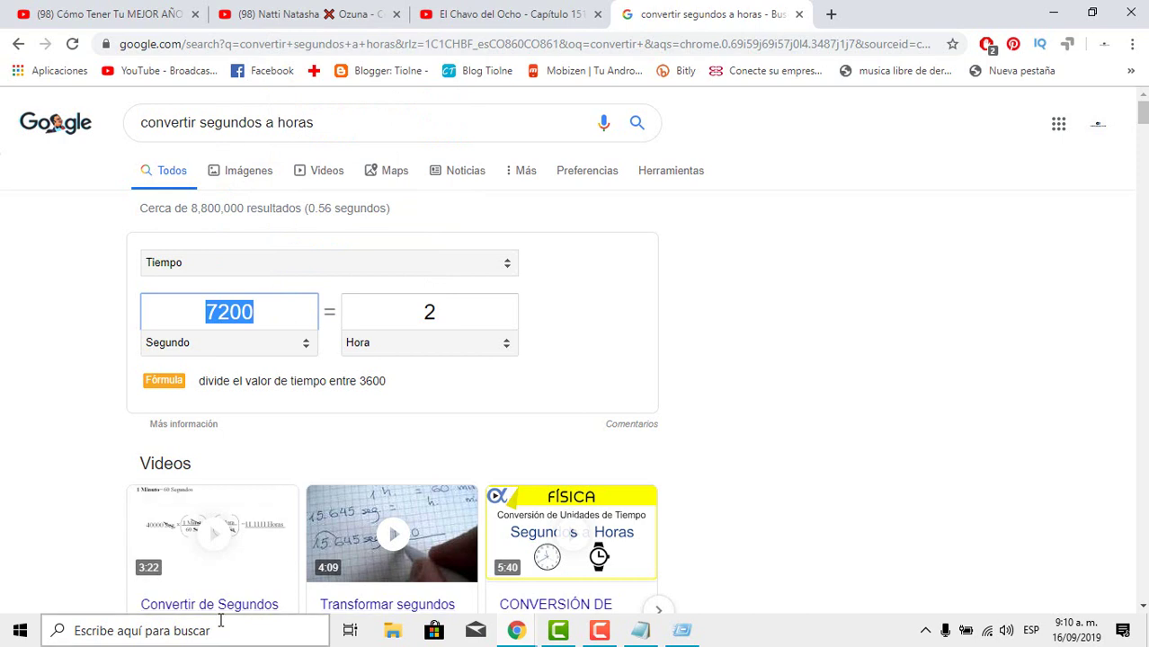
# Step: Return to the Run dialog and replace the shutdown delay with 7200 seconds
pyautogui.click(682, 629)
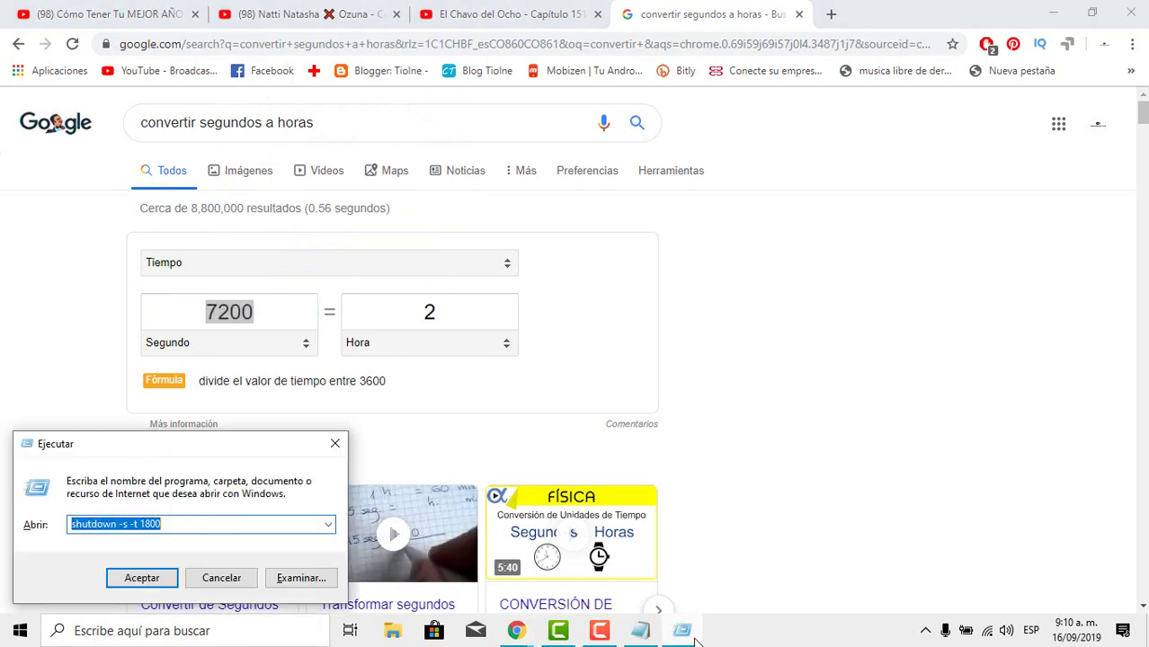
pyautogui.click(178, 525)
pyautogui.moveTo(178, 525); pyautogui.dragTo(141, 526)
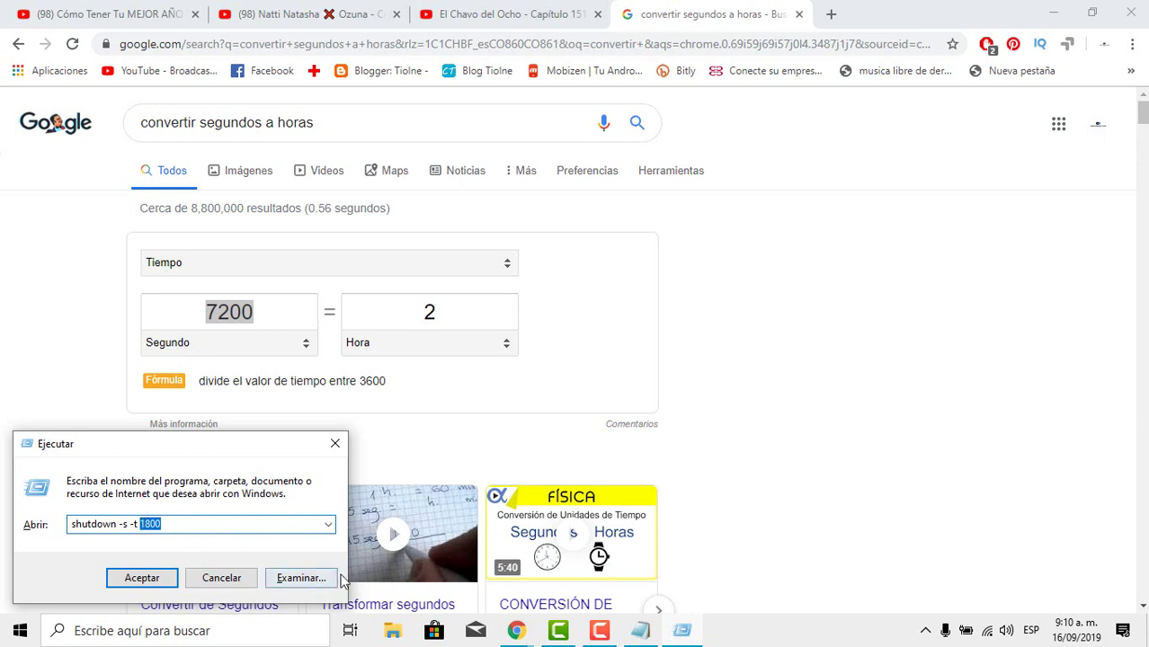
pyautogui.write('7200')
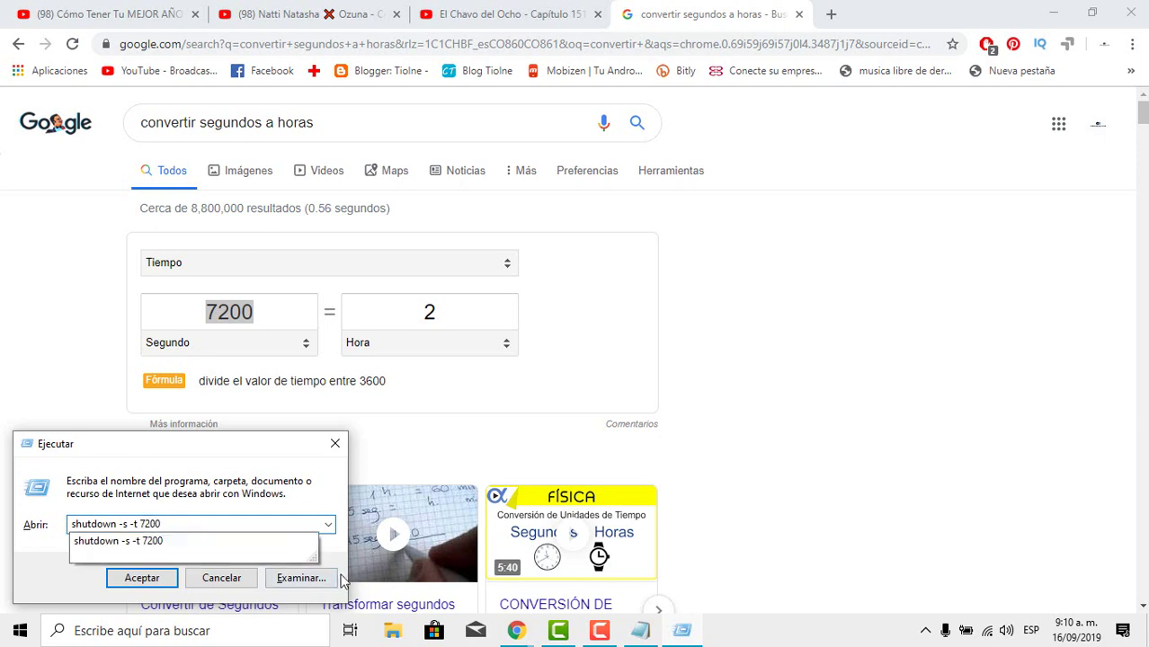
# Step: Remove the delay value from the command, leaving only shutdown -s -t
pyautogui.press('BackSpace')
pyautogui.press('BackSpace')
pyautogui.press('BackSpace')
pyautogui.press('BackSpace')
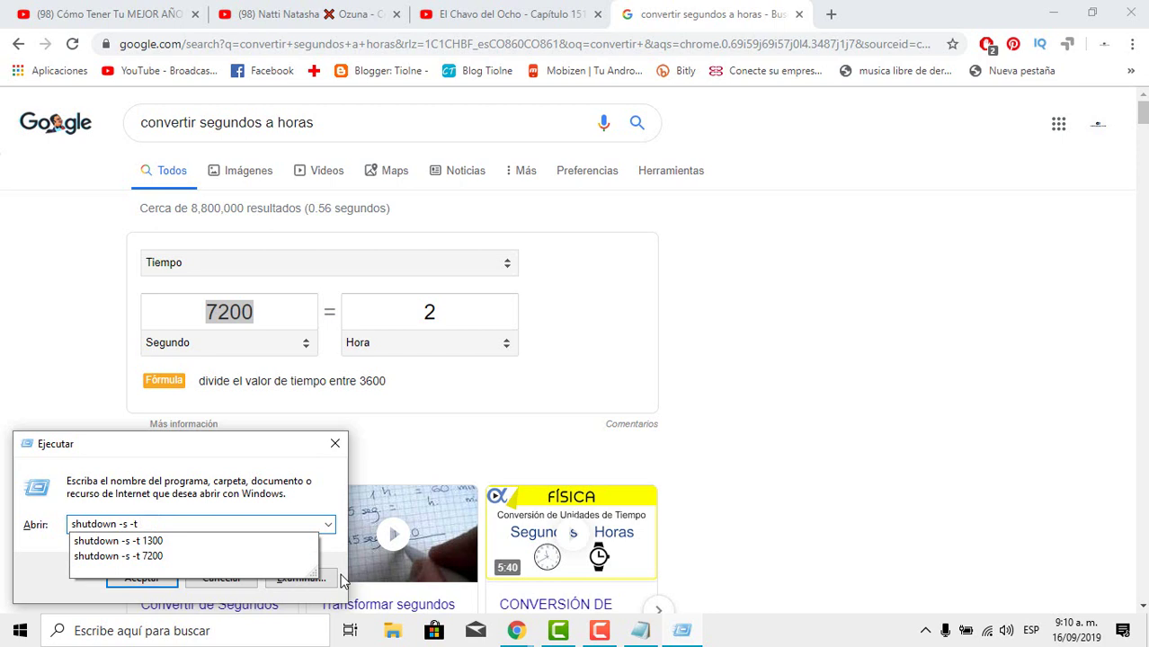
# Step: Convert 1 hour to seconds in Chrome's time converter and select the resulting seconds value
pyautogui.click(459, 312)
pyautogui.write('1')
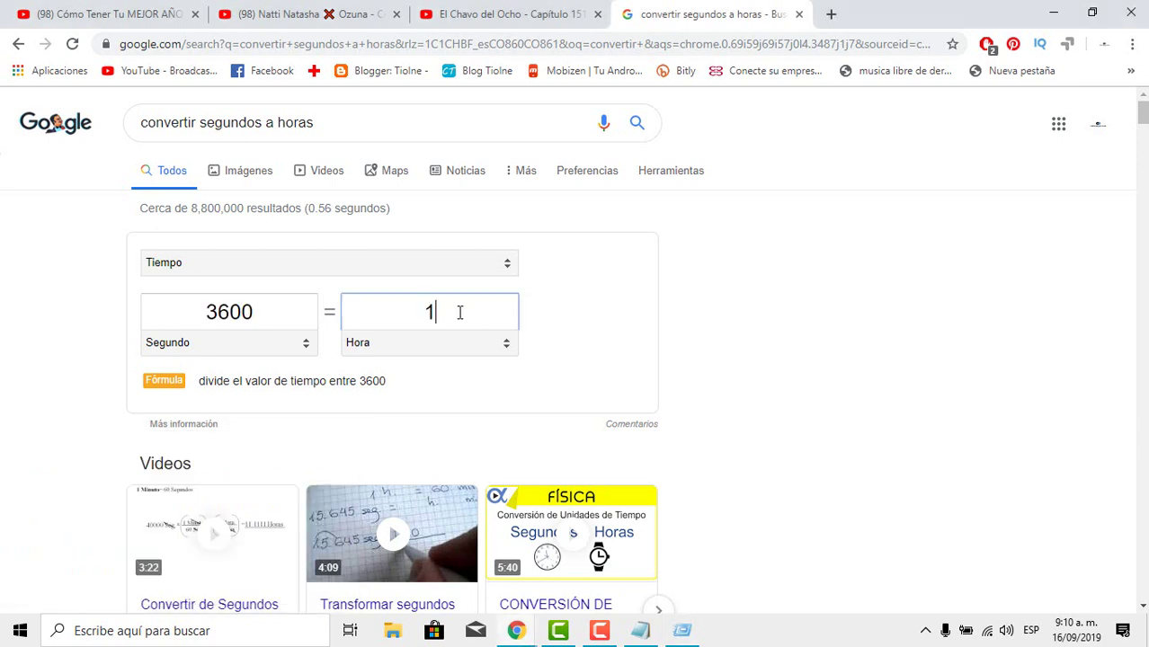
pyautogui.click(272, 305)
pyautogui.doubleClick(261, 303)
# Step: Go back to the Run dialog, complete the command as shutdown -s -t 3600 and execute it
pyautogui.moveTo(240, 301); pyautogui.dragTo(154, 529)
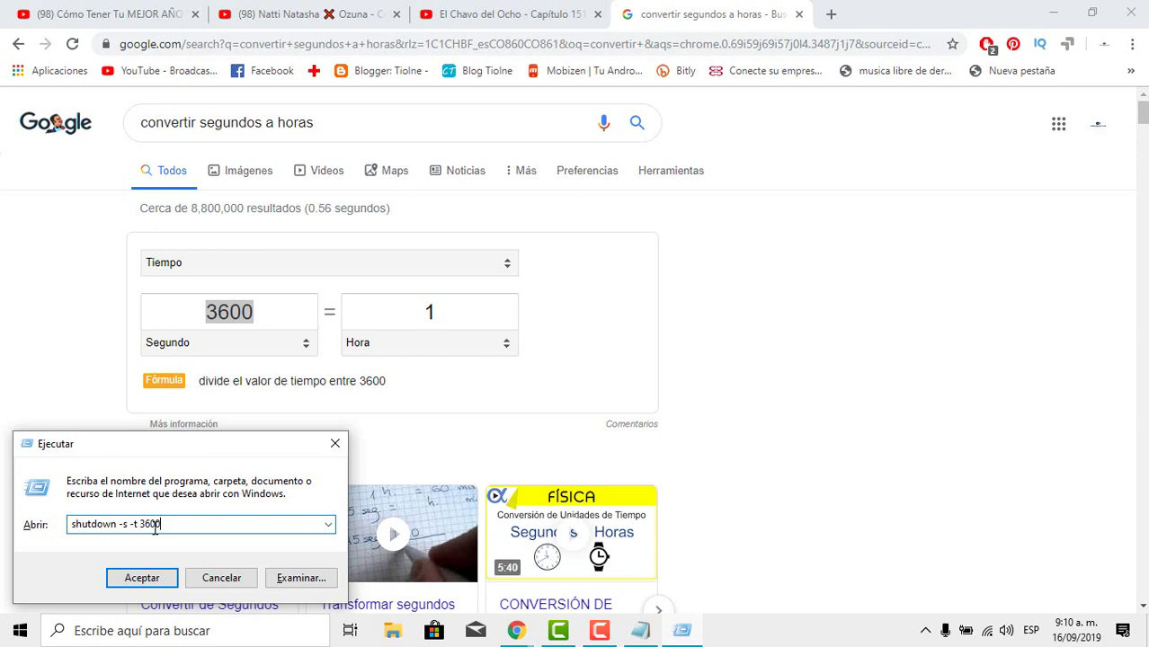
pyautogui.click(141, 579)
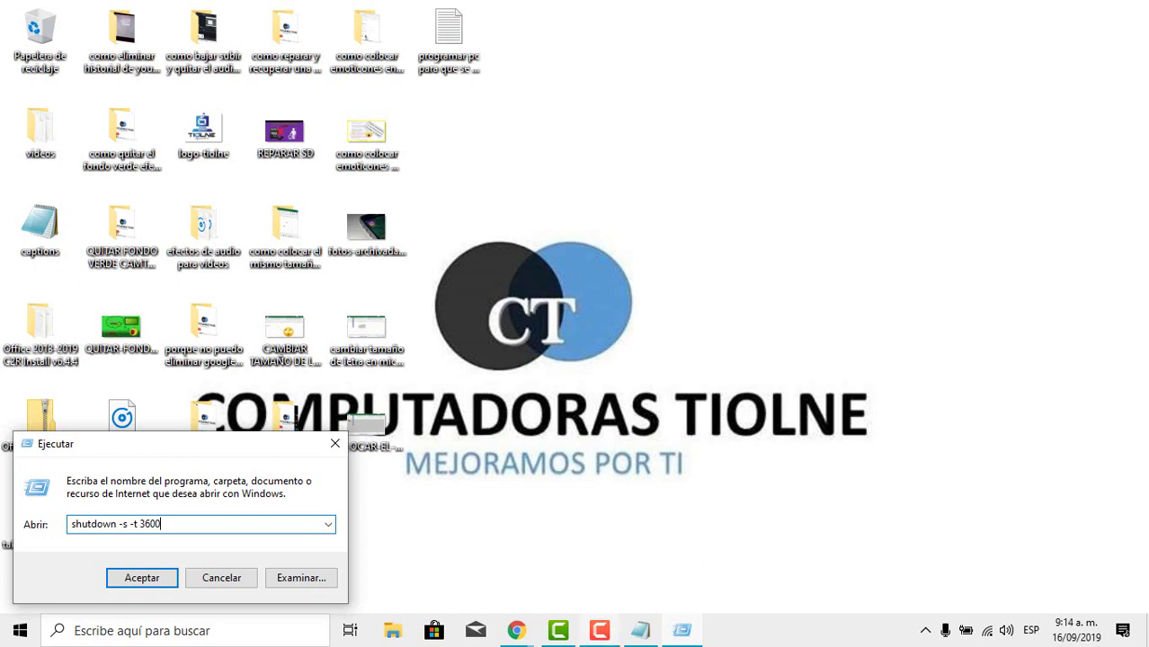
# Step: Cancel the scheduled shutdown by running shutdown /a from the Run dialog
pyautogui.click(643, 634)
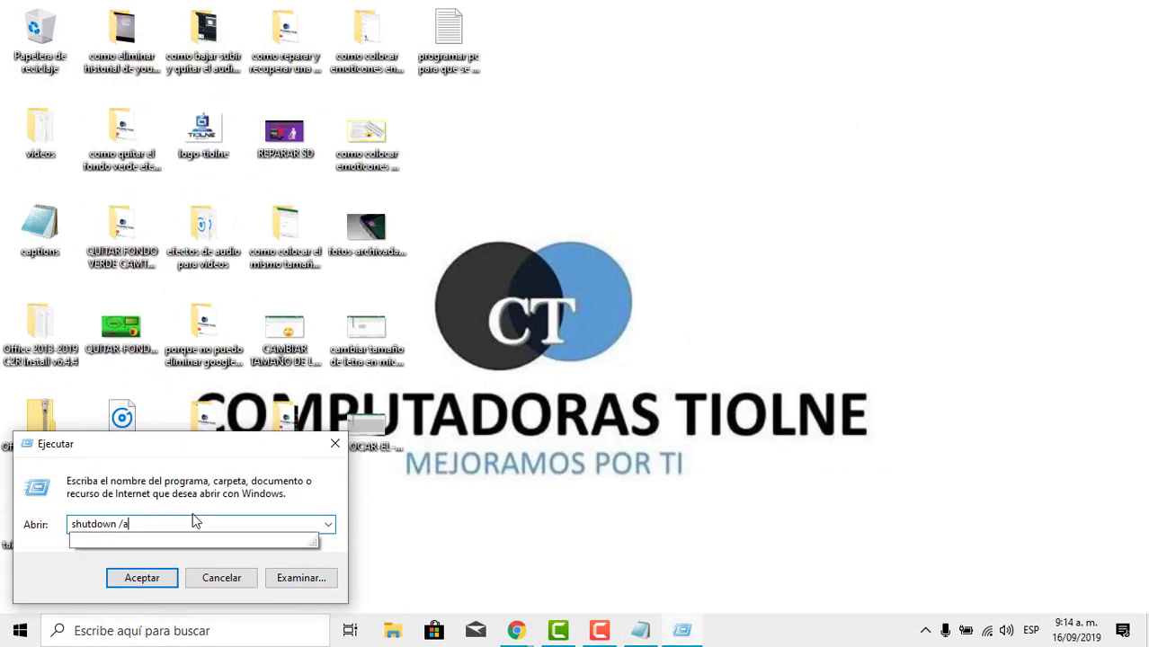
pyautogui.press('Return')
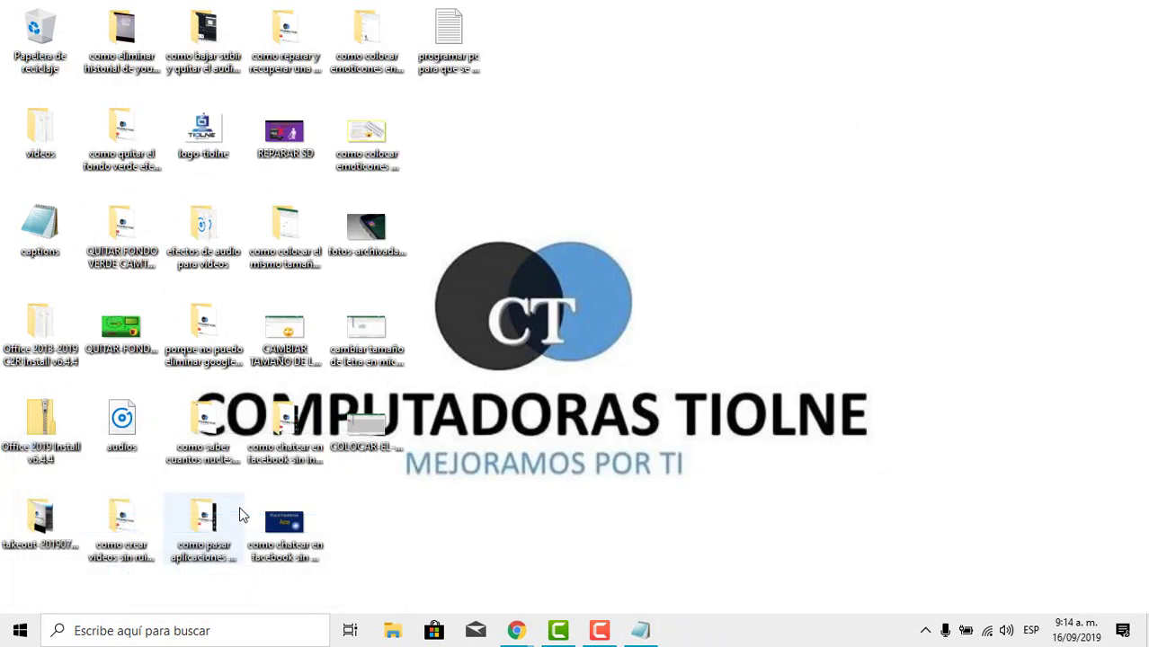